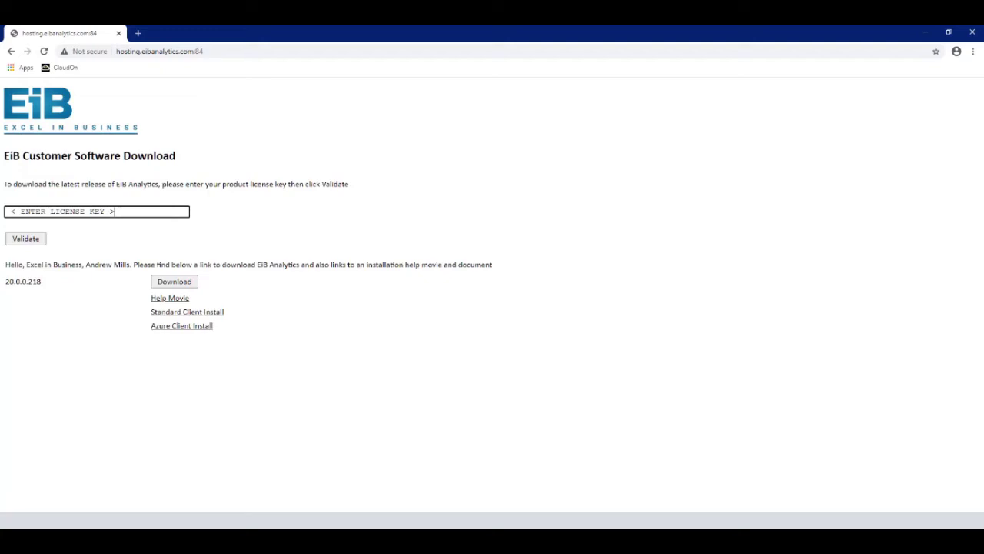
- Check the offered EiB Analytics release number and download that release's installer
{"action": "left_click", "coordinate": [305, 314]}
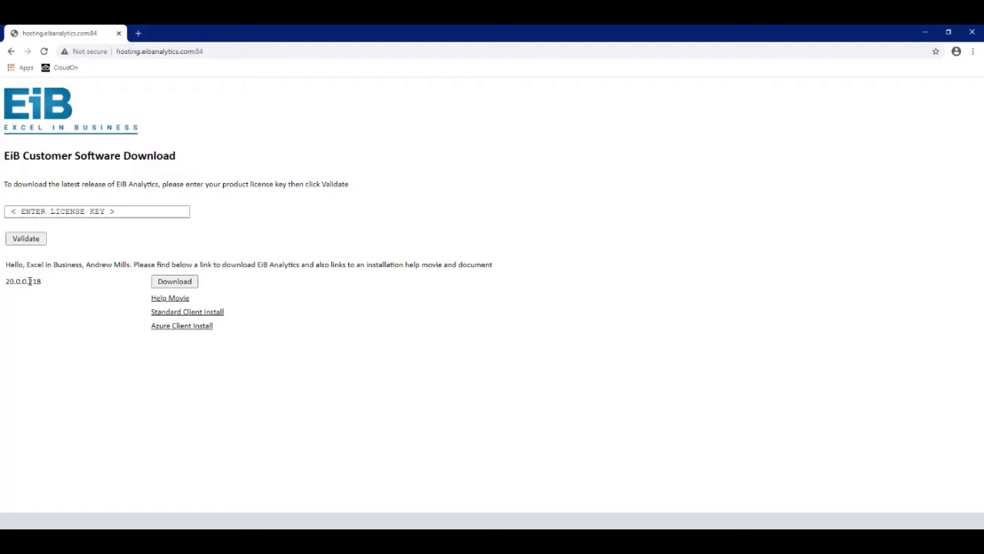
{"action": "left_click_drag", "start_coordinate": [29, 281], "coordinate": [43, 282]}
{"action": "left_click", "coordinate": [55, 292]}
{"action": "left_click", "coordinate": [174, 285]}
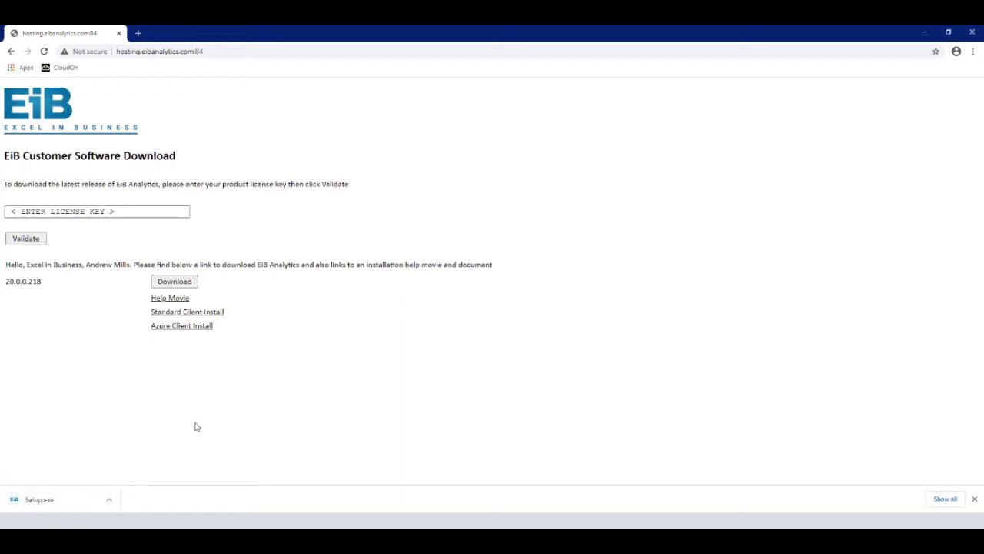
- Run the downloaded Setup.exe and allow it to start despite the Microsoft Defender SmartScreen block
{"action": "left_click", "coordinate": [110, 501]}
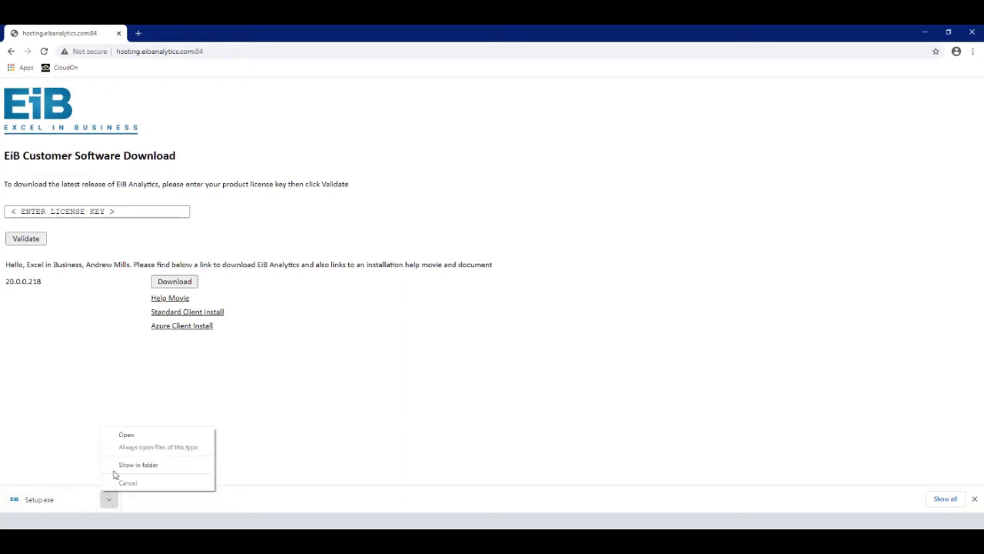
{"action": "left_click", "coordinate": [127, 435]}
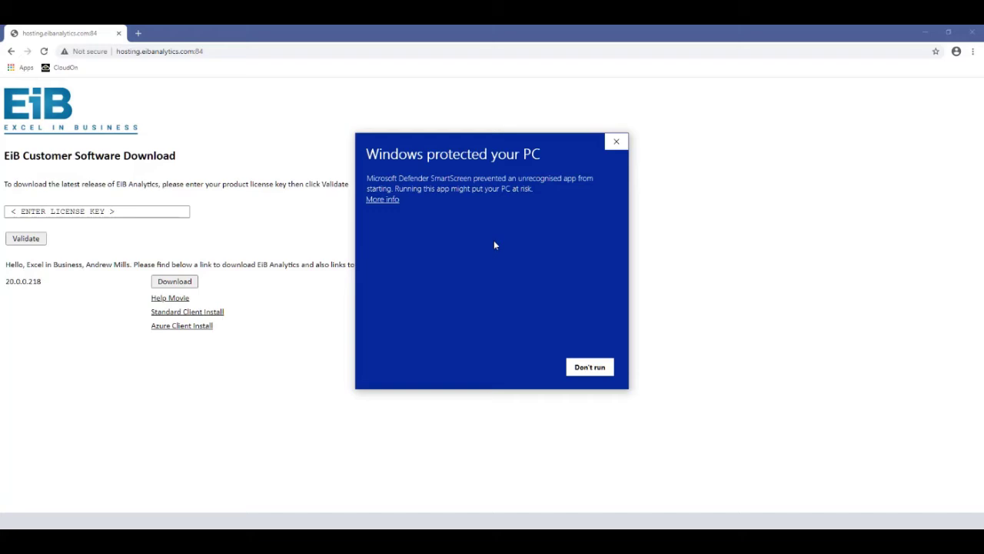
{"action": "left_click", "coordinate": [383, 200]}
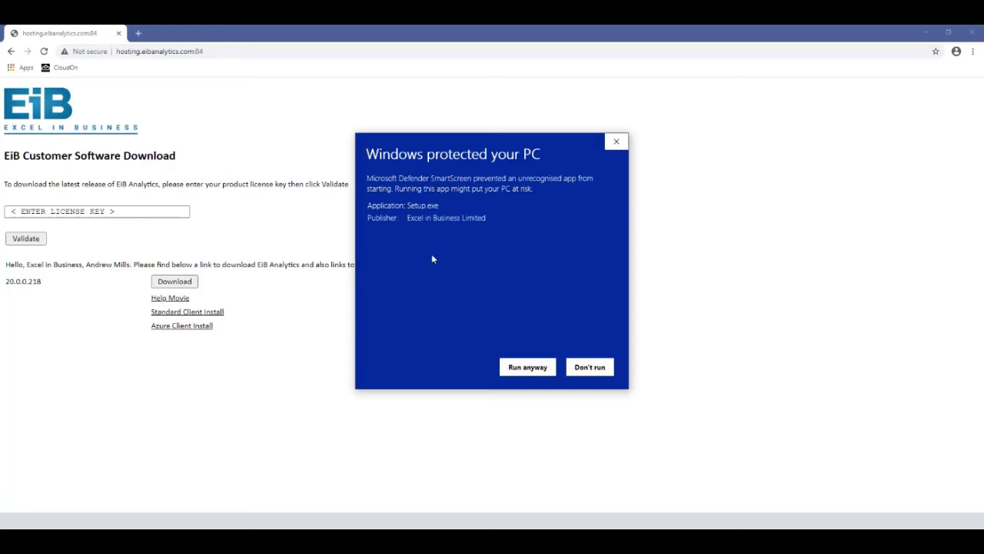
{"action": "left_click", "coordinate": [528, 367]}
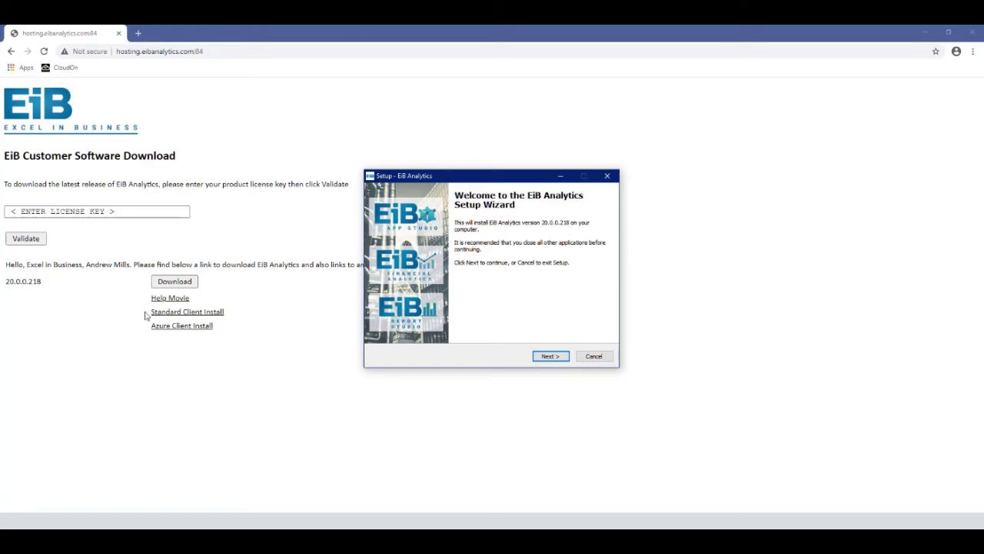
- Accept the license agreement and keep the existing folder C:\Program Files\Excel In Business\EiB Analytics as the install location
{"action": "left_click", "coordinate": [553, 358]}
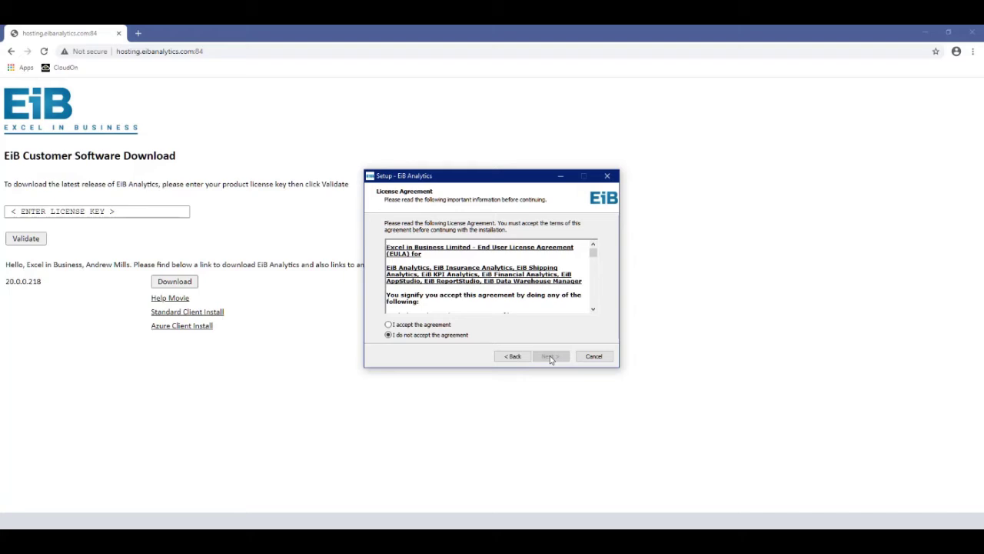
{"action": "left_click", "coordinate": [422, 325]}
{"action": "left_click", "coordinate": [549, 358]}
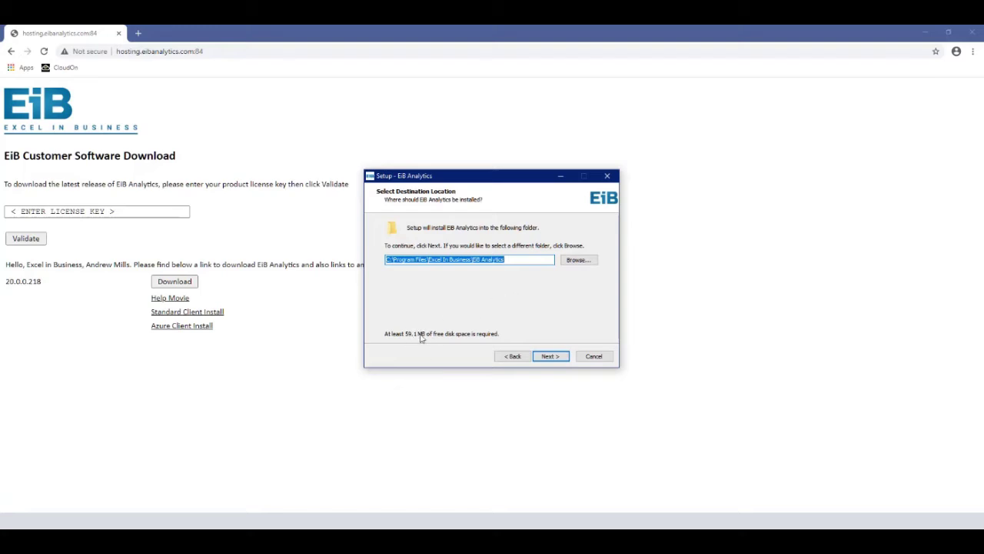
{"action": "left_click", "coordinate": [549, 356]}
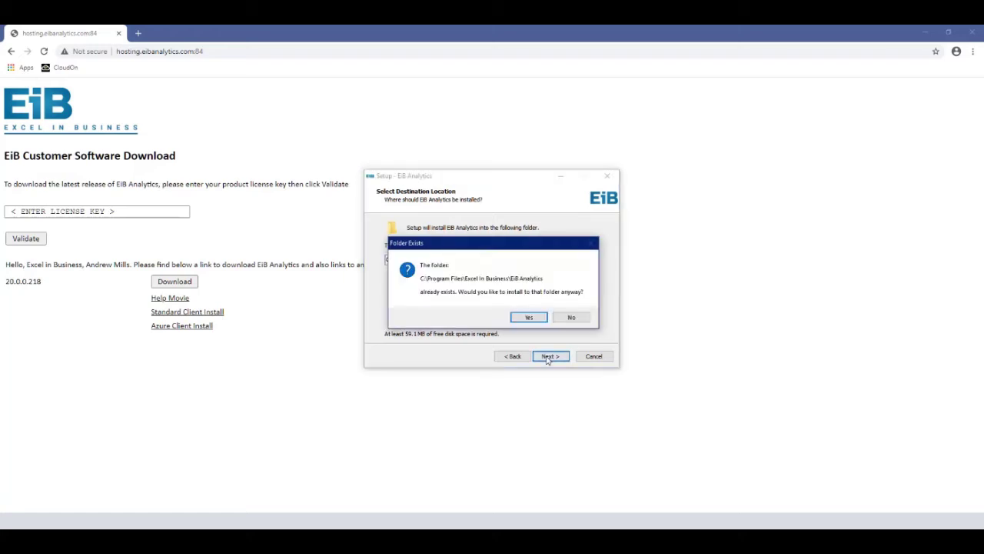
{"action": "left_click", "coordinate": [529, 318]}
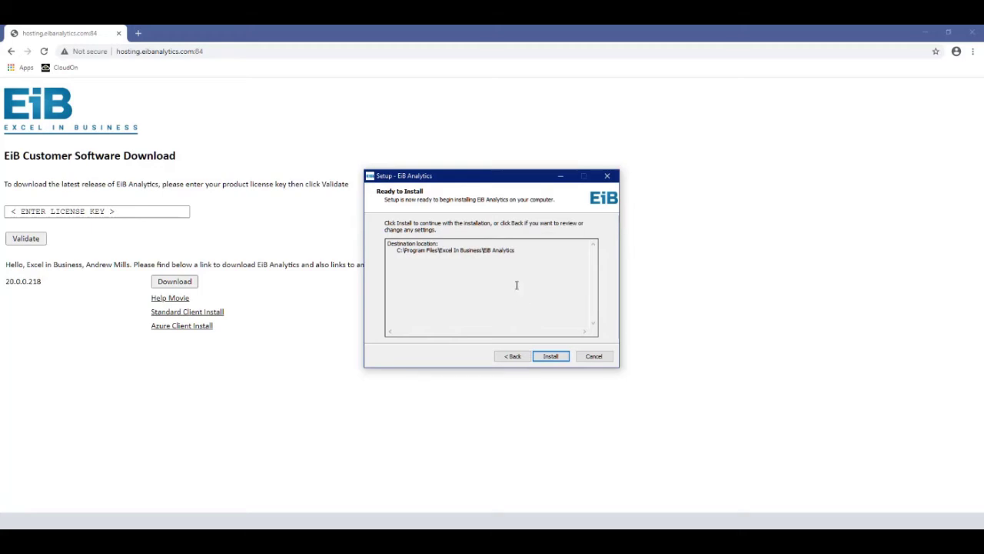
- Install EiB Analytics, finish the setup wizard and close the software download page
{"action": "left_click", "coordinate": [550, 357]}
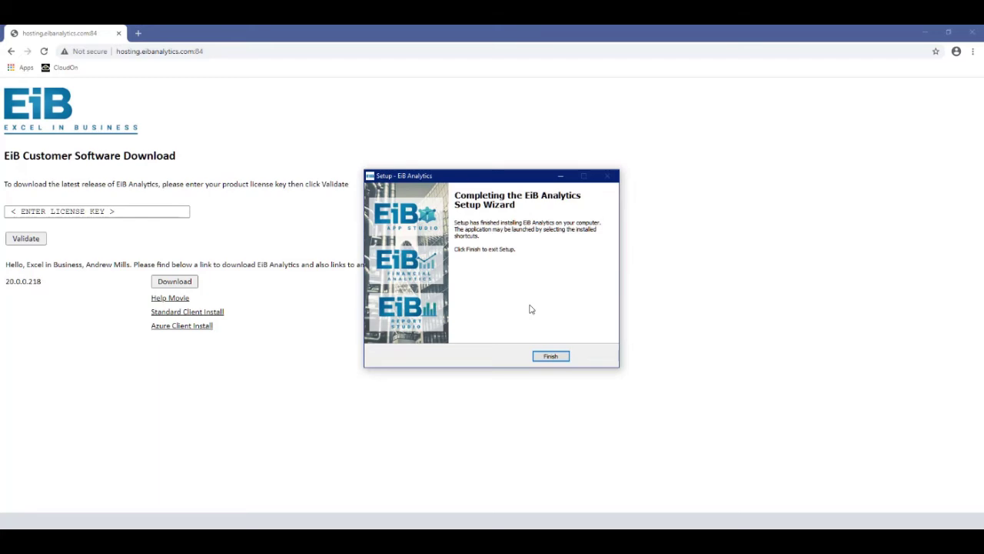
{"action": "left_click", "coordinate": [551, 356]}
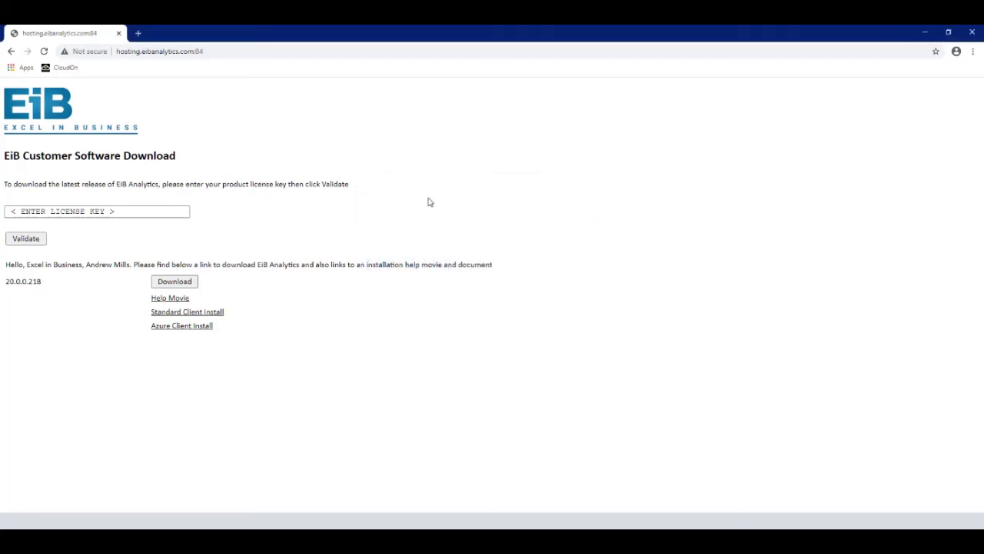
{"action": "left_click", "coordinate": [119, 33]}
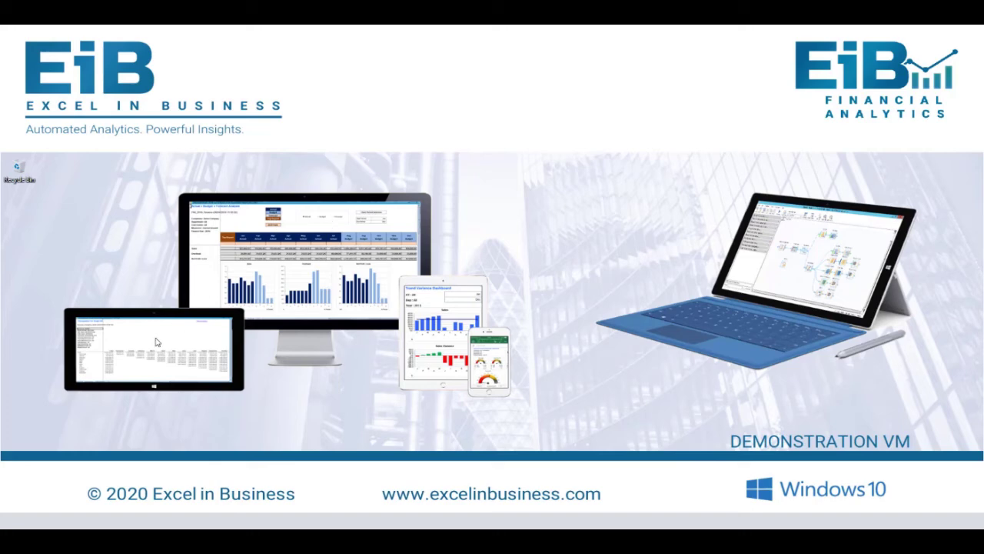
- Find and launch Enable EiB ReportStudio, turn on the Enable ReportStudio option and acknowledge the confirmation
{"action": "key", "text": "super"}
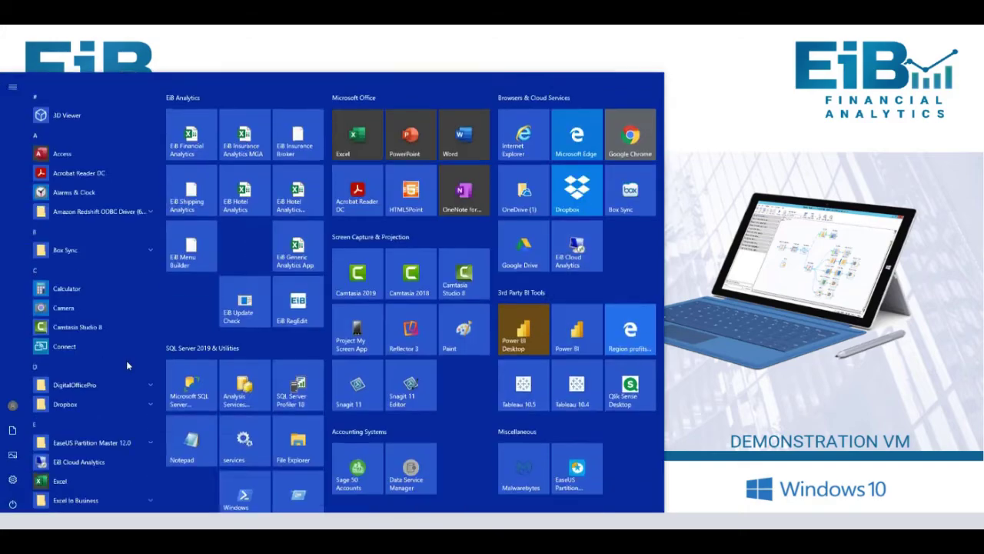
{"action": "type", "text": "ENABLE"}
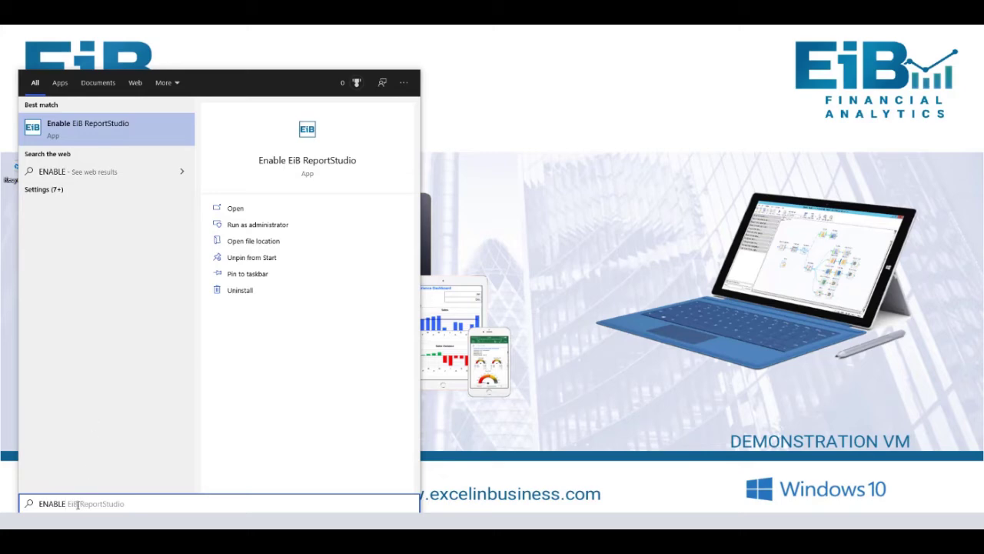
{"action": "key", "text": "Escape"}
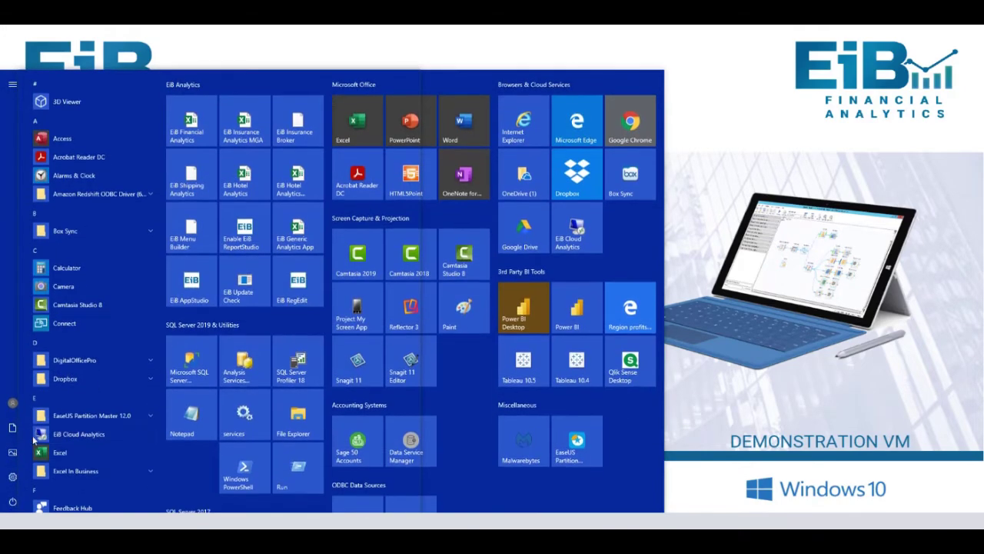
{"action": "left_click", "coordinate": [83, 470]}
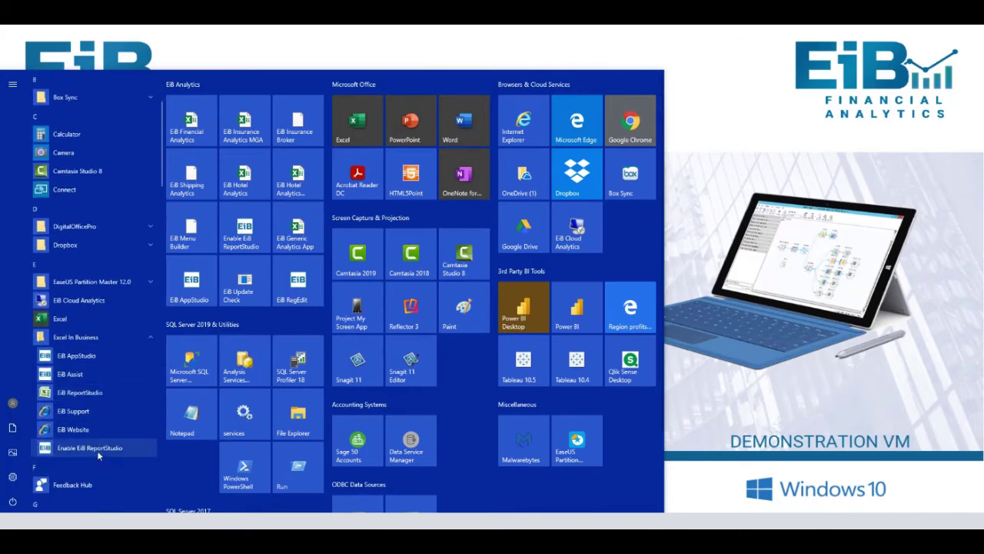
{"action": "left_click", "coordinate": [77, 446]}
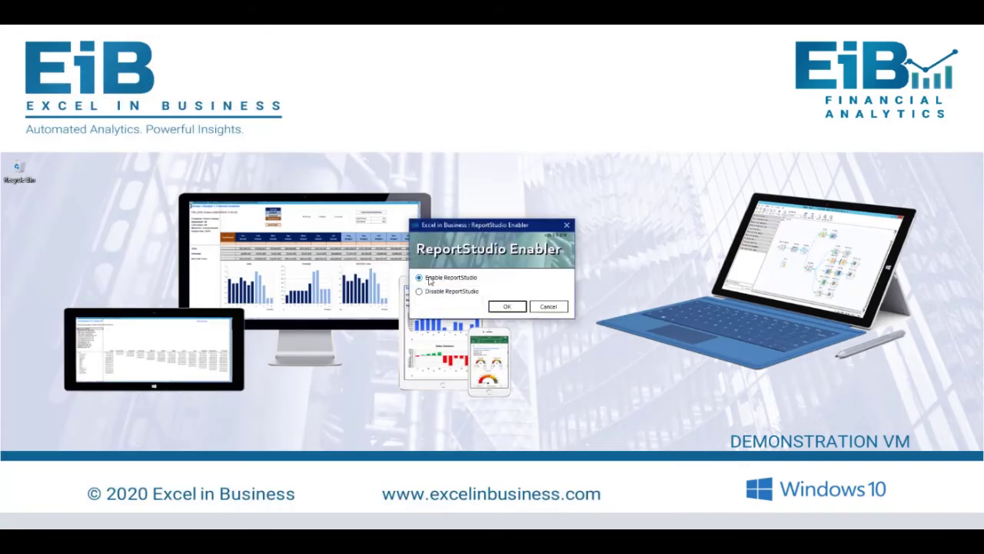
{"action": "left_click", "coordinate": [490, 306]}
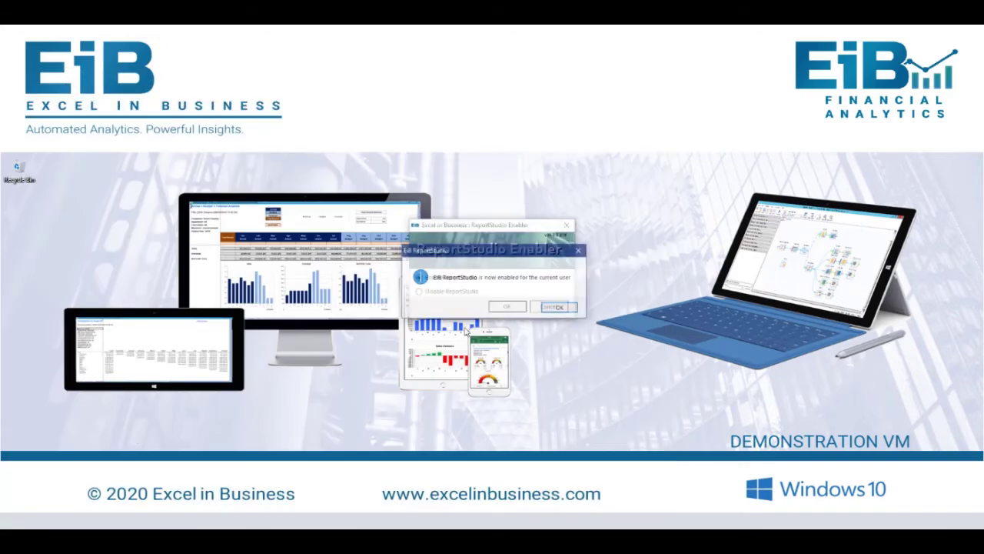
{"action": "left_click", "coordinate": [560, 308]}
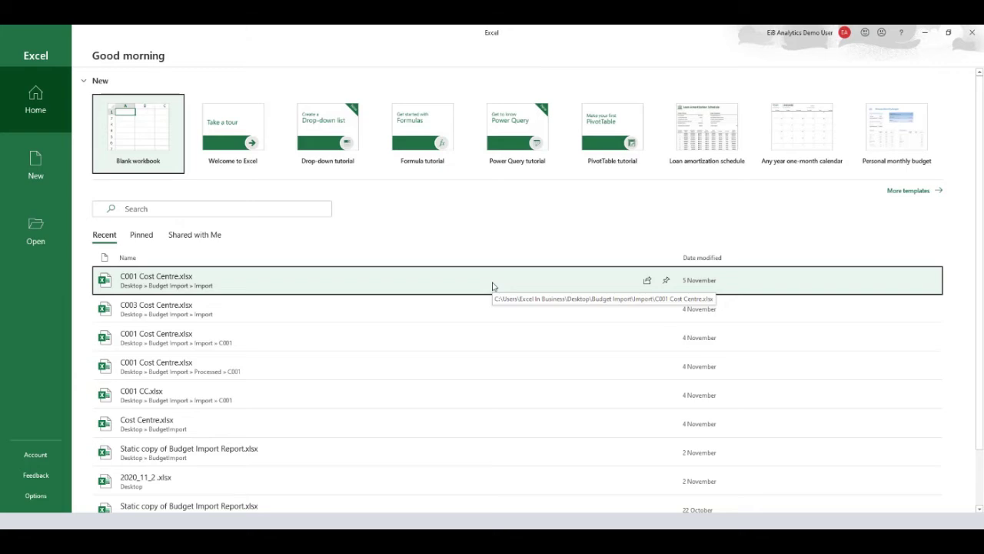
- Create a blank workbook in Excel and check the installed EiB Analytics version in its About information
{"action": "left_click", "coordinate": [143, 136]}
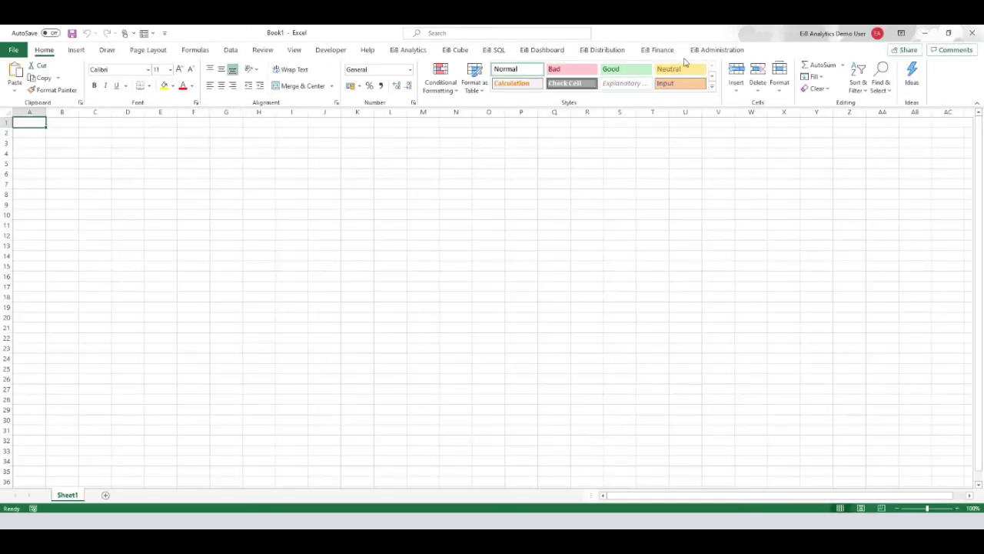
{"action": "left_click", "coordinate": [412, 52]}
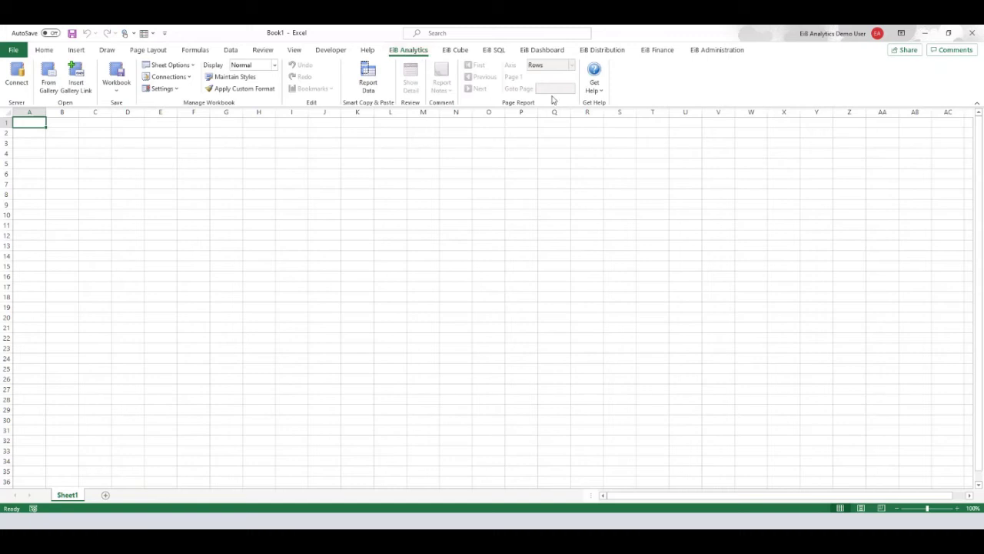
{"action": "left_click", "coordinate": [593, 90]}
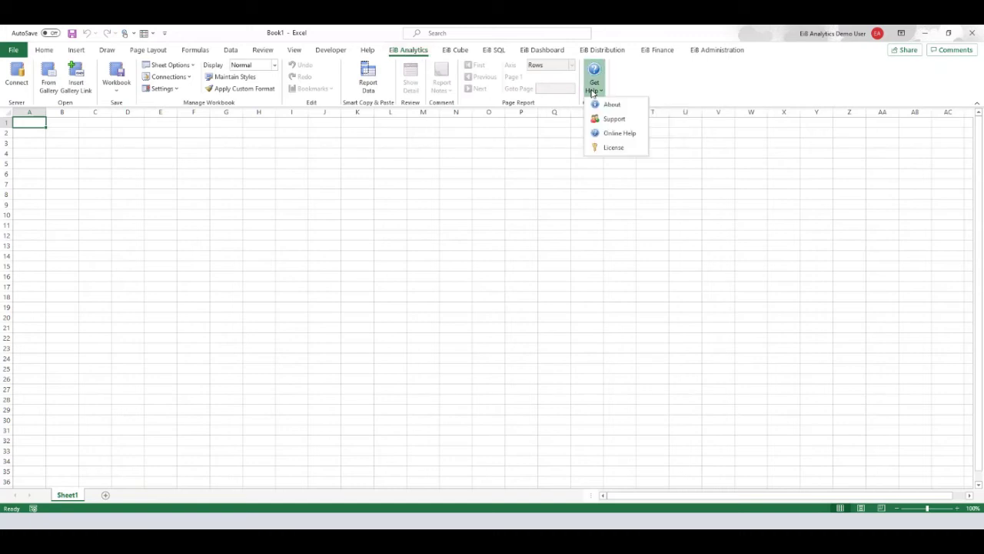
{"action": "left_click", "coordinate": [613, 104]}
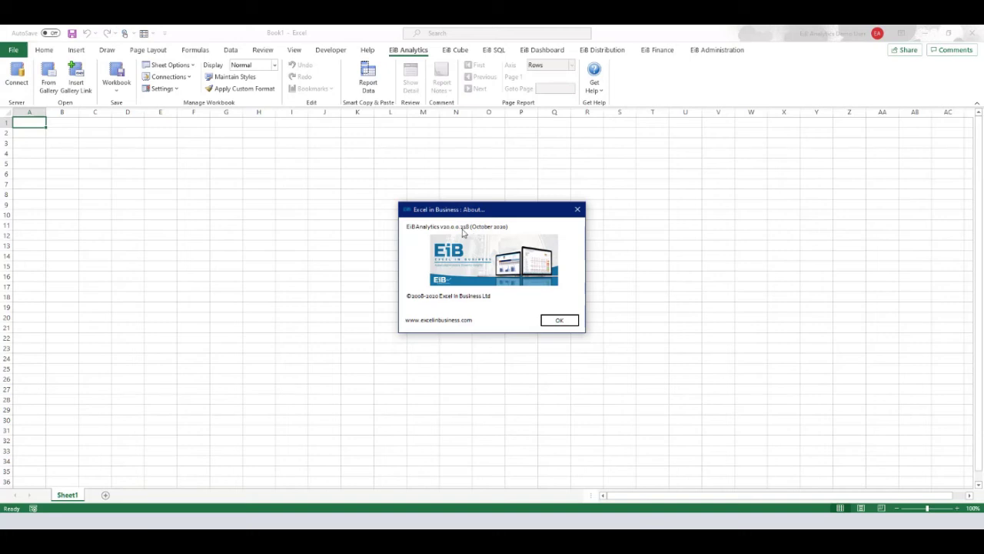
{"action": "left_click", "coordinate": [559, 322]}
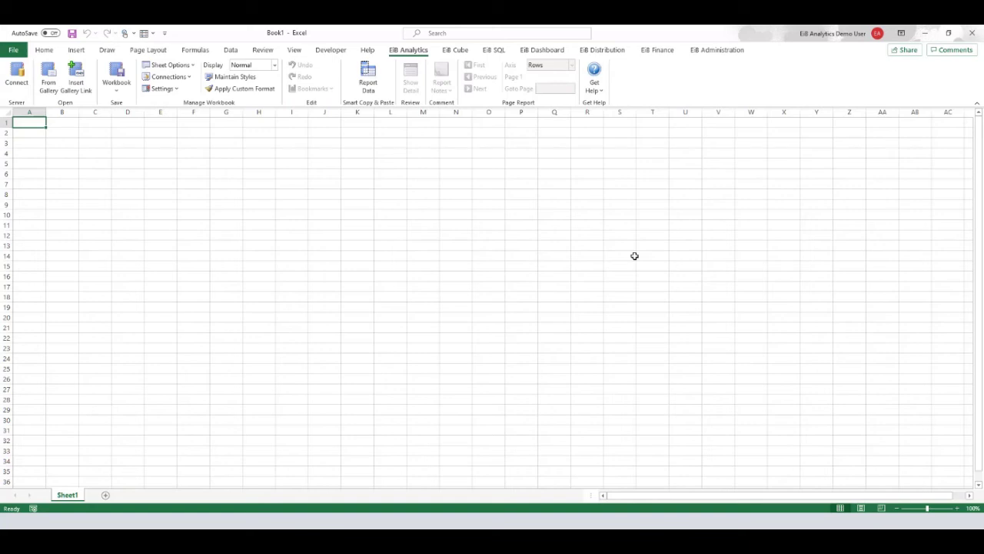
- Activate the EiB Analytics license with the activation key provided and review the customer name in the activation details
{"action": "left_click", "coordinate": [597, 91]}
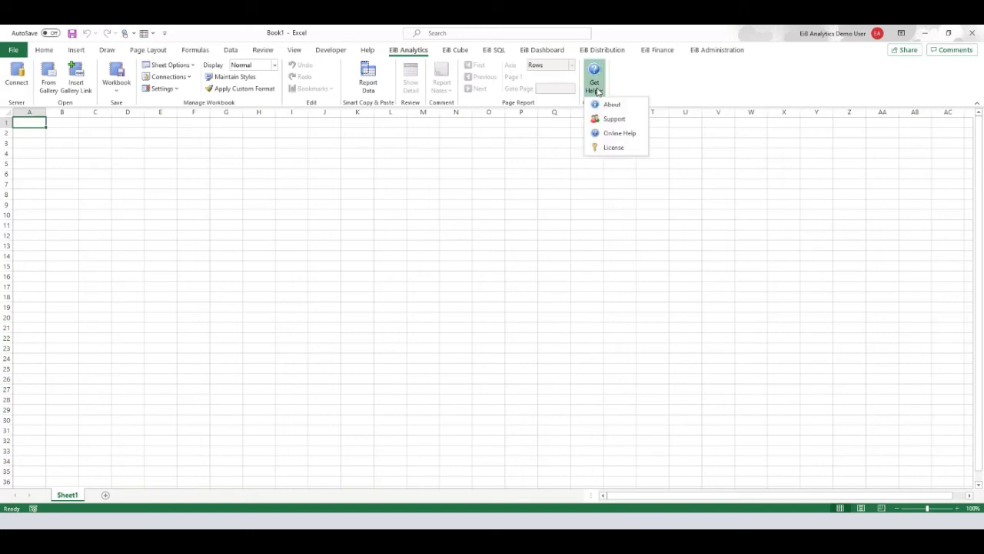
{"action": "left_click", "coordinate": [615, 147]}
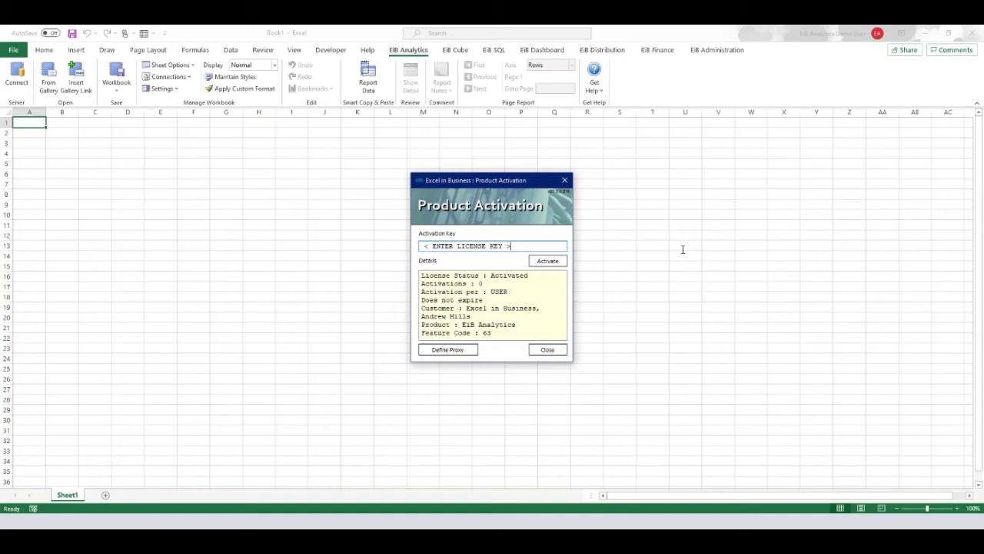
{"action": "left_click", "coordinate": [548, 262]}
{"action": "left_click_drag", "start_coordinate": [472, 317], "coordinate": [415, 317]}
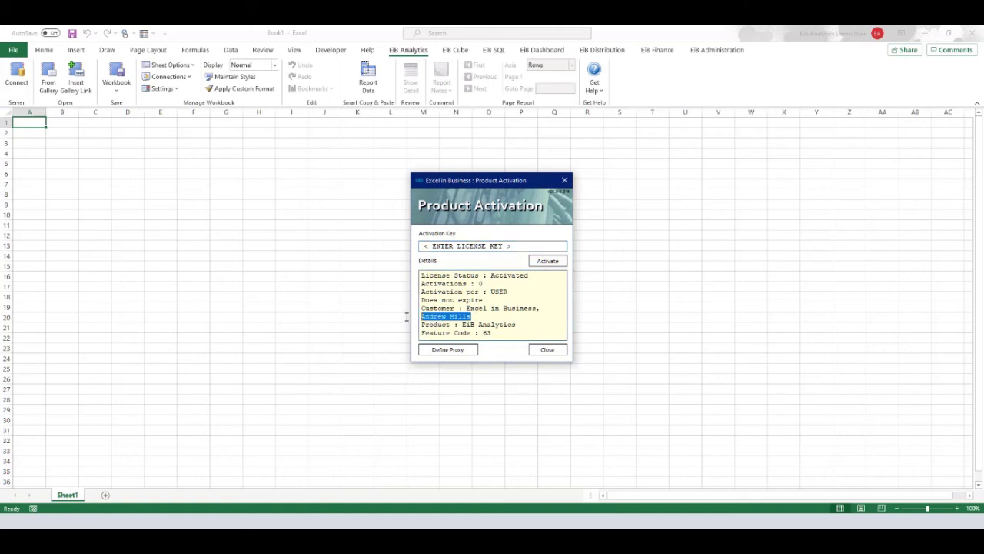
{"action": "left_click_drag", "start_coordinate": [539, 308], "coordinate": [466, 308]}
{"action": "left_click", "coordinate": [517, 302]}
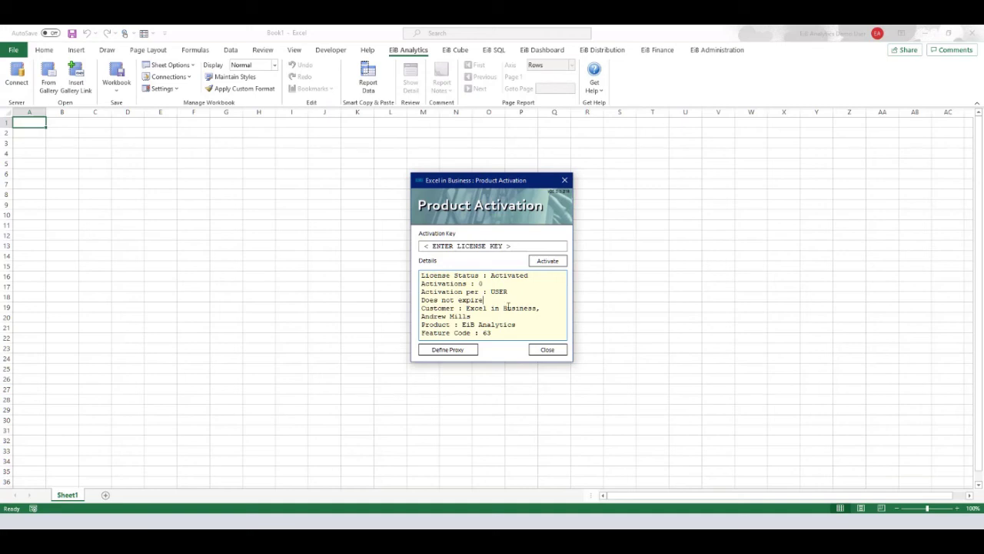
- View the License Server Proxy settings, accept them without changes and close Product Activation
{"action": "left_click", "coordinate": [450, 353]}
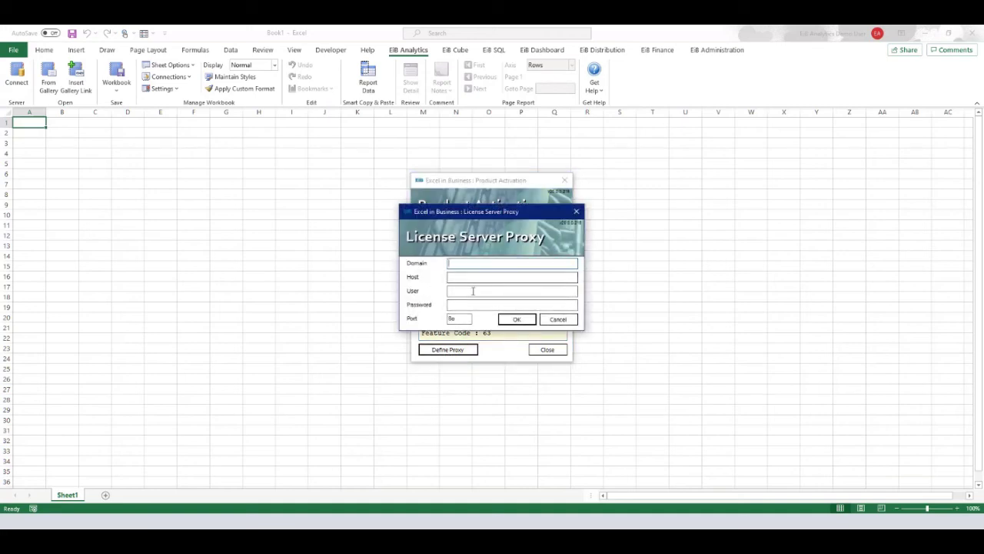
{"action": "left_click", "coordinate": [517, 320]}
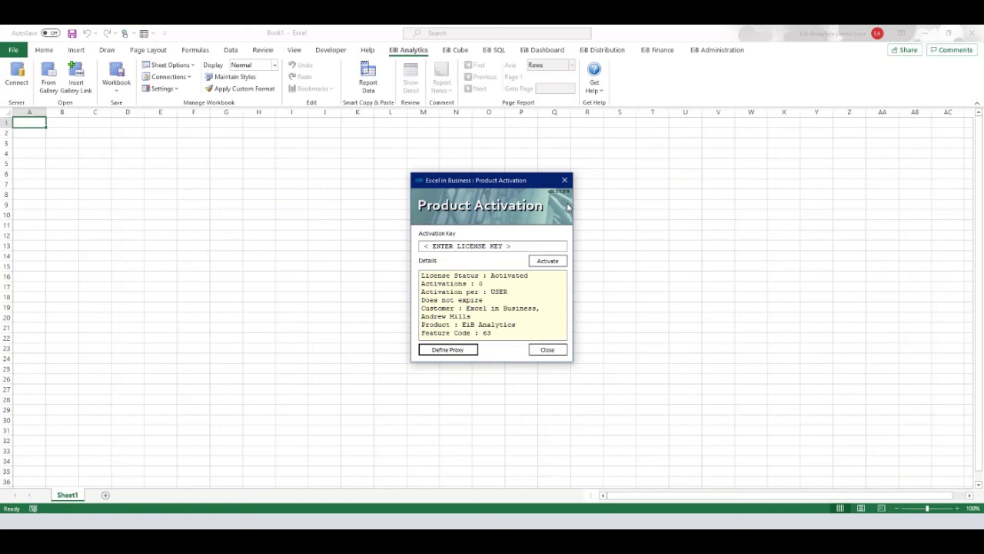
{"action": "left_click", "coordinate": [547, 350]}
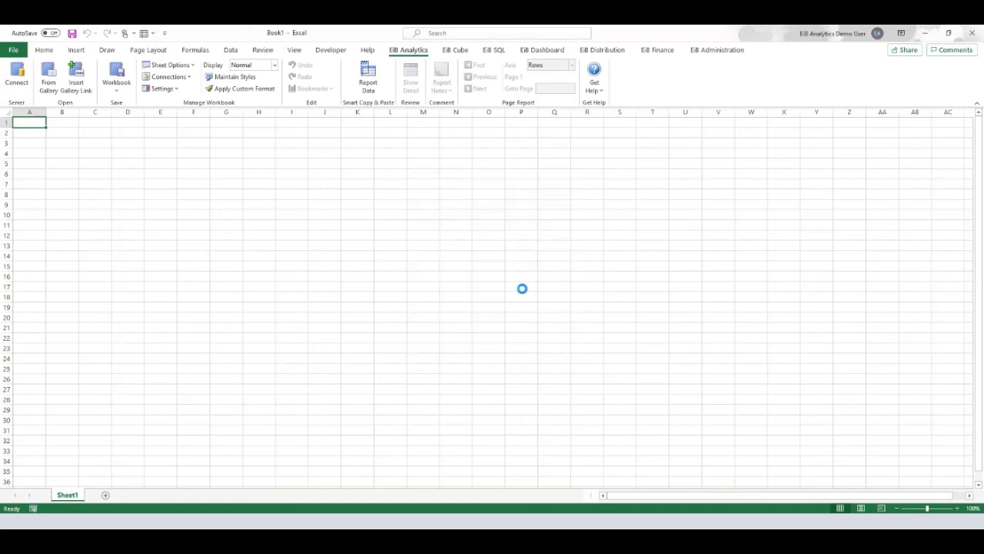